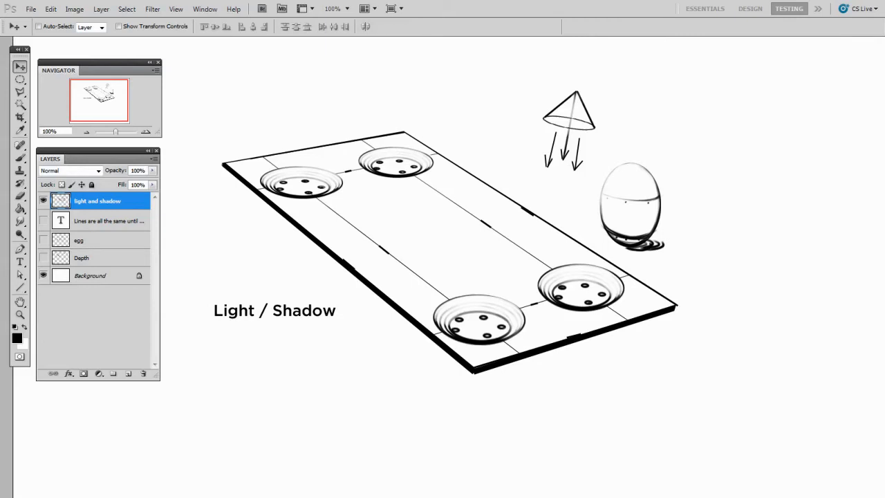
Inspect the plate drawing's bowls, egg and lamp at 200%, then return to 100%
key("ctrl+plus")
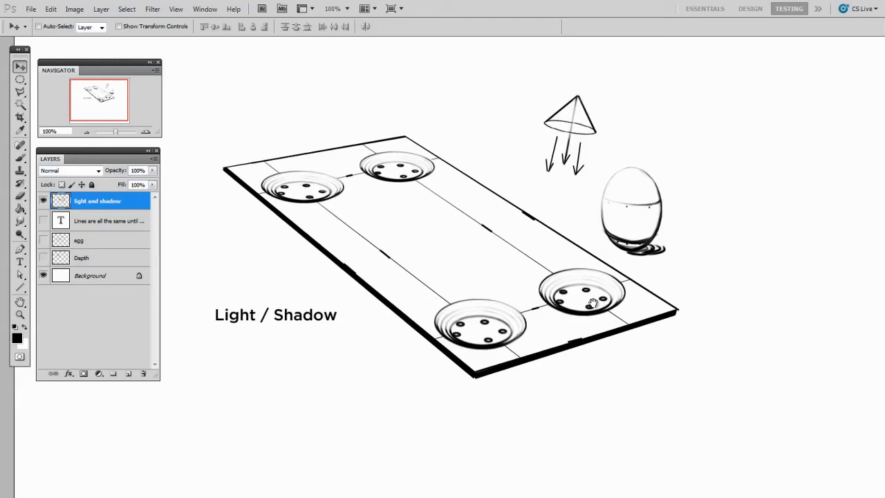
left_click_drag(740, 202, 565, 230)
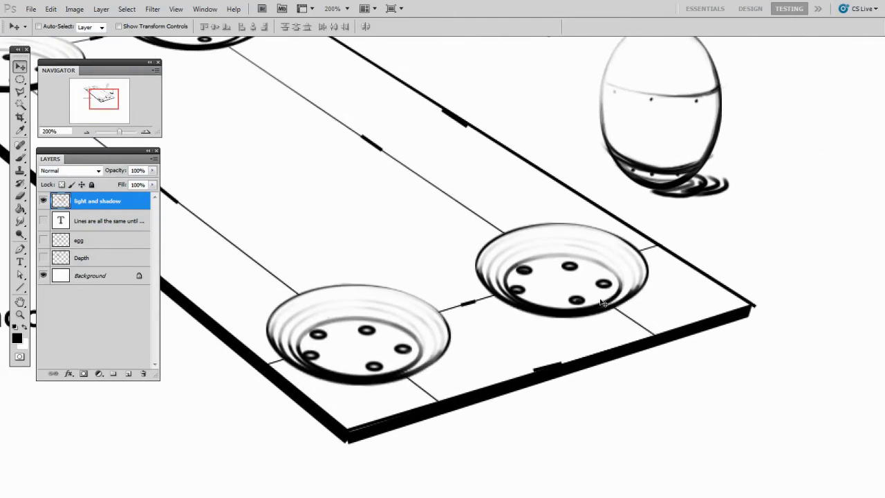
left_click_drag(603, 291, 608, 314)
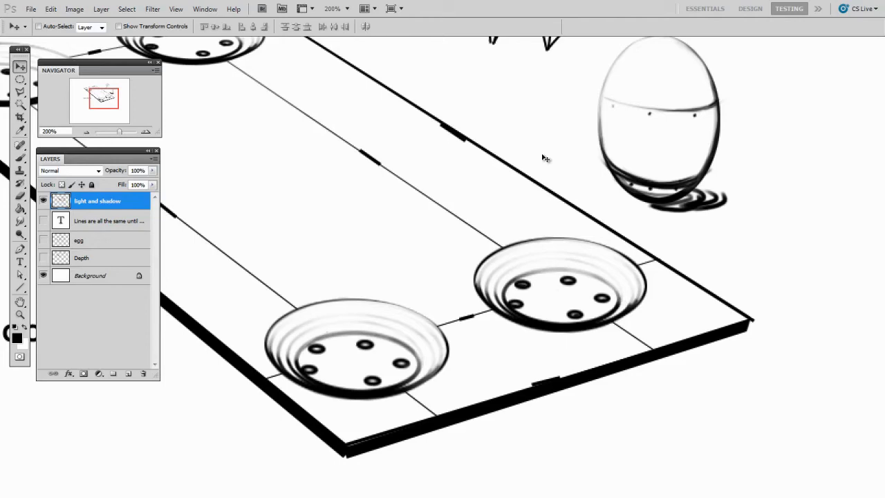
left_click_drag(454, 89, 681, 275)
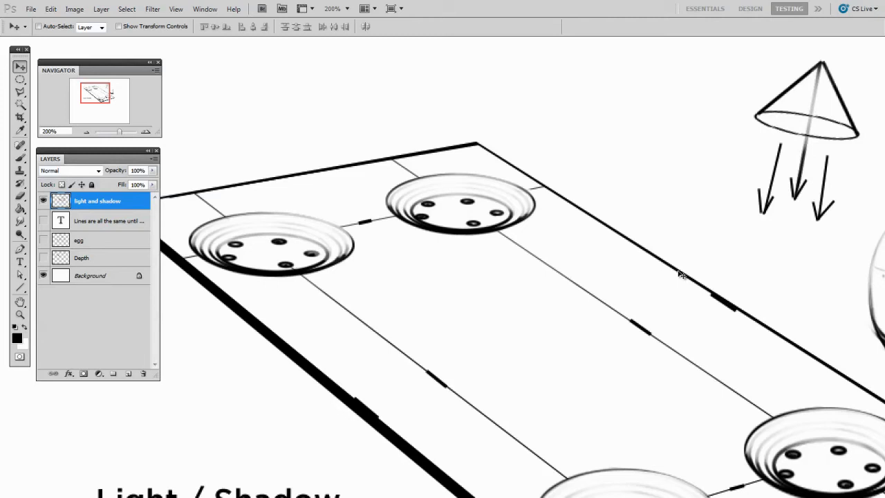
key("e")
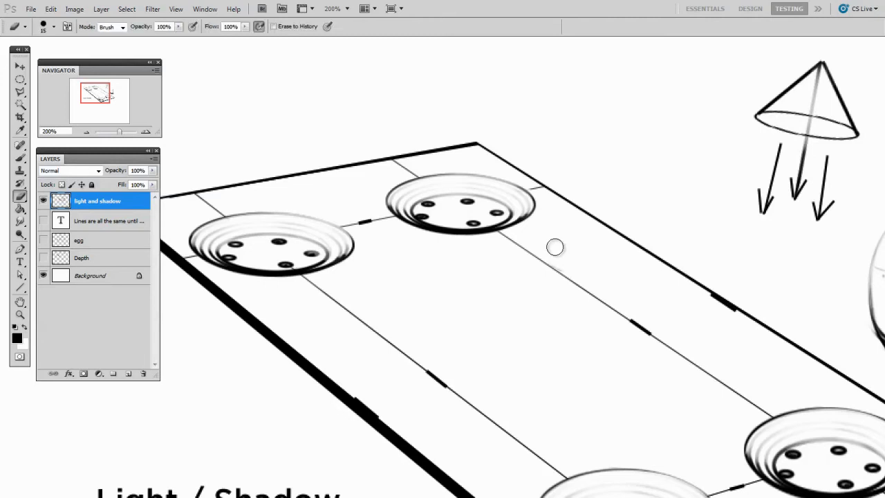
key("ctrl+1")
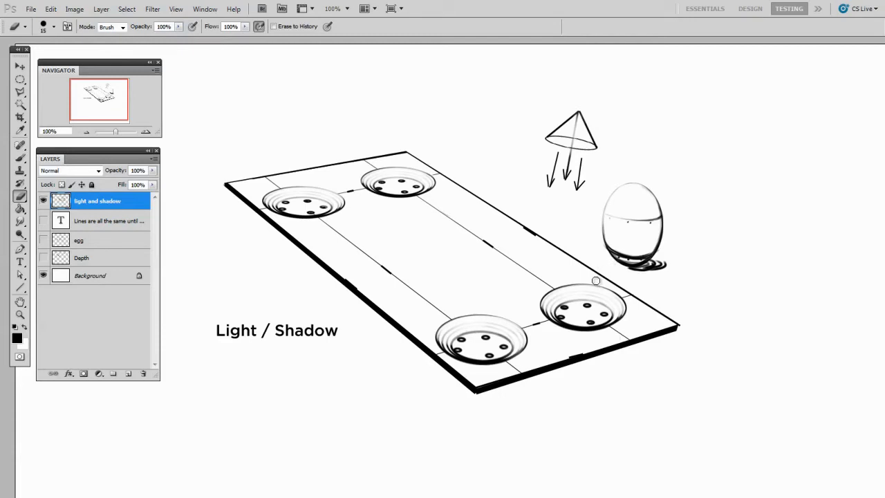
Add a new empty layer and pick the 35 px round brush preset
key("ctrl+shift+alt+n")
key("b")
right_click(539, 283)
left_click(745, 354)
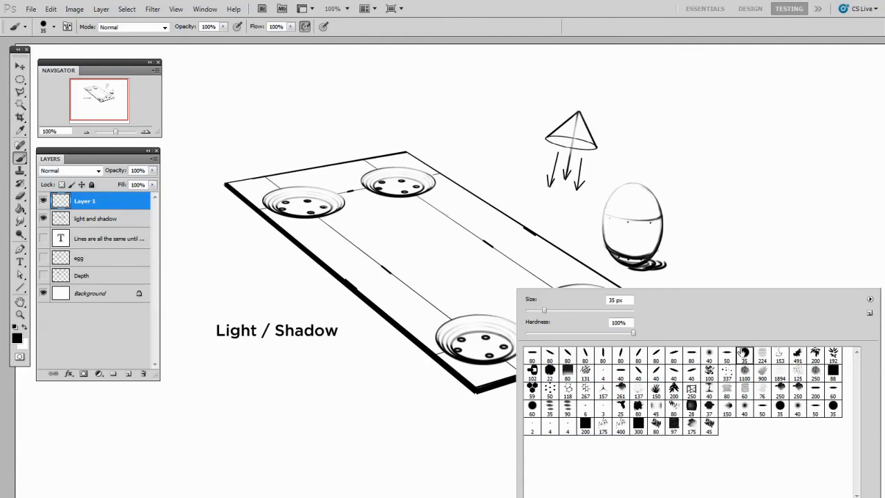
left_click(393, 346)
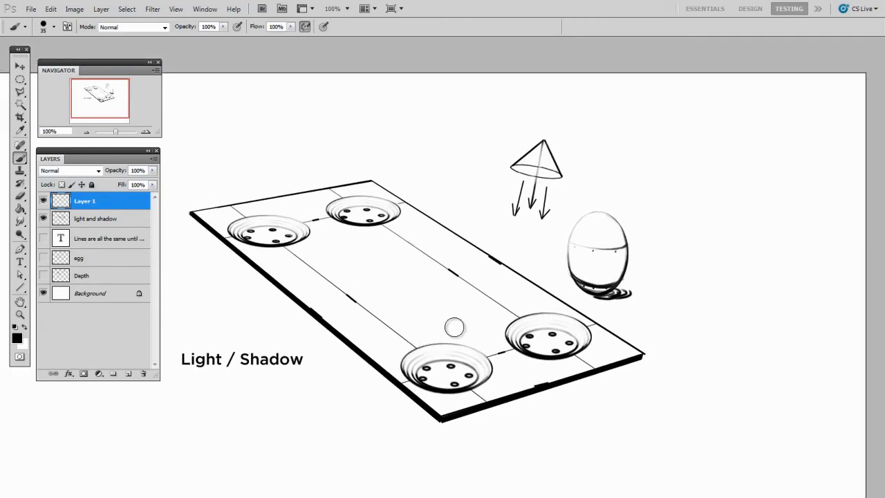
At 200% with a fine brush, sketch the puck's elliptical top and side curves beside the egg
left_click_drag(446, 333, 473, 351)
key("ctrl+plus")
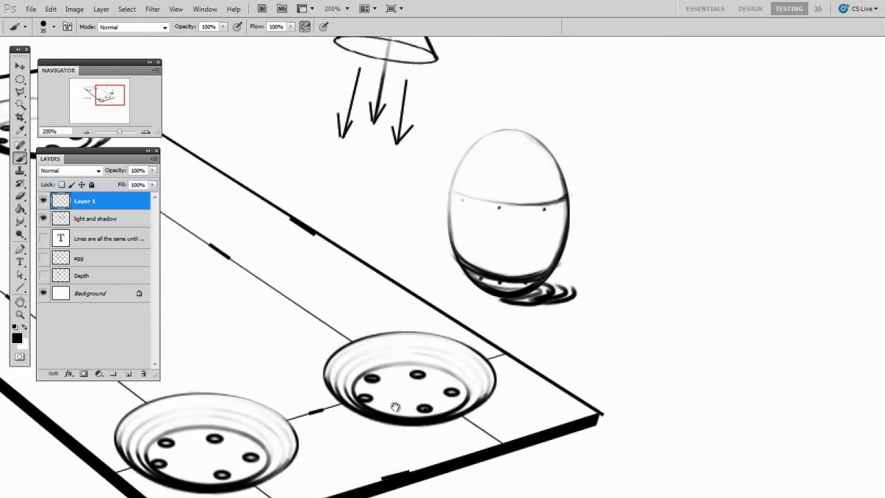
key("bracketleft")
key("bracketleft")
key("bracketleft")
key("bracketleft")
key("bracketleft")
key("bracketleft")
key("bracketleft")
key("bracketleft")
key("bracketleft")
key("bracketleft")
key("bracketleft")
mouse_move(650, 237)
left_mouse_down()
mouse_move(701, 195)
mouse_move(689, 219)
mouse_move(712, 193)
mouse_move(659, 192)
mouse_move(609, 239)
left_mouse_up()
mouse_move(582, 211)
left_mouse_down()
mouse_move(586, 292)
mouse_move(725, 315)
left_mouse_up()
With a slightly larger brush, paint a thick dark base line and a heavy right-side shadow
key("bracketright")
key("bracketright")
key("bracketright")
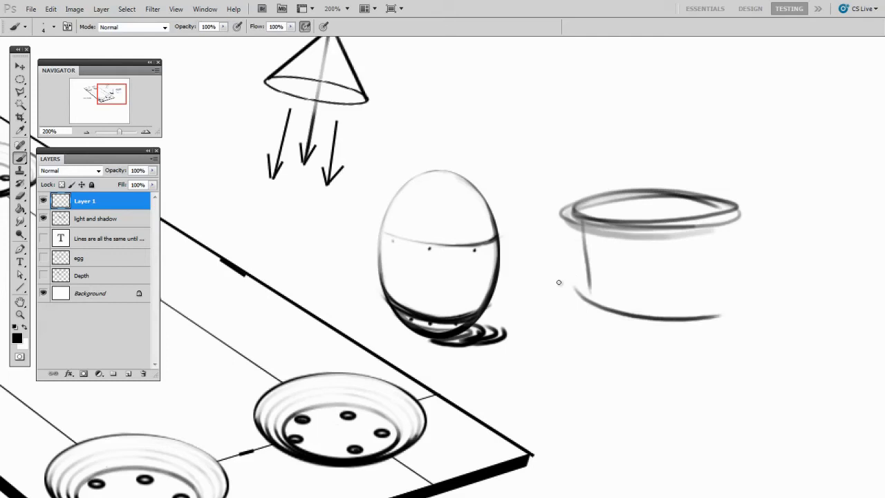
mouse_move(559, 282)
left_mouse_down()
mouse_move(737, 315)
mouse_move(558, 280)
mouse_move(777, 303)
mouse_move(604, 307)
mouse_move(743, 298)
mouse_move(641, 307)
mouse_move(674, 319)
mouse_move(666, 304)
mouse_move(614, 316)
mouse_move(710, 305)
mouse_move(582, 310)
mouse_move(759, 289)
mouse_move(578, 292)
mouse_move(761, 291)
mouse_move(584, 295)
mouse_move(738, 293)
mouse_move(593, 303)
mouse_move(732, 283)
mouse_move(762, 293)
mouse_move(655, 324)
mouse_move(764, 285)
left_mouse_up()
mouse_move(739, 231)
left_mouse_down()
mouse_move(744, 293)
mouse_move(737, 211)
mouse_move(739, 308)
mouse_move(752, 315)
mouse_move(725, 385)
left_mouse_up()
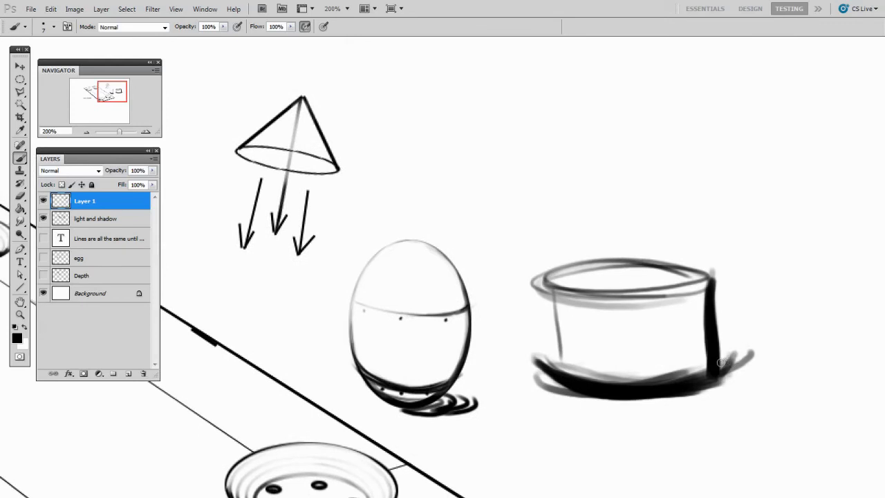
key("e")
scroll(719, 349, "left", 1)
Erase to lighten the puck's rim lines, darken its left wall, and soften the lower-right streak
mouse_move(551, 288)
left_mouse_down()
mouse_move(636, 253)
mouse_move(590, 268)
mouse_move(713, 267)
mouse_move(614, 264)
mouse_move(623, 270)
mouse_move(572, 279)
mouse_move(582, 286)
mouse_move(571, 279)
mouse_move(579, 284)
mouse_move(555, 336)
mouse_move(561, 397)
left_mouse_up()
key("bracketleft")
key("bracketright")
key("bracketright")
key("b")
left_click_drag(568, 285, 572, 366)
key("e")
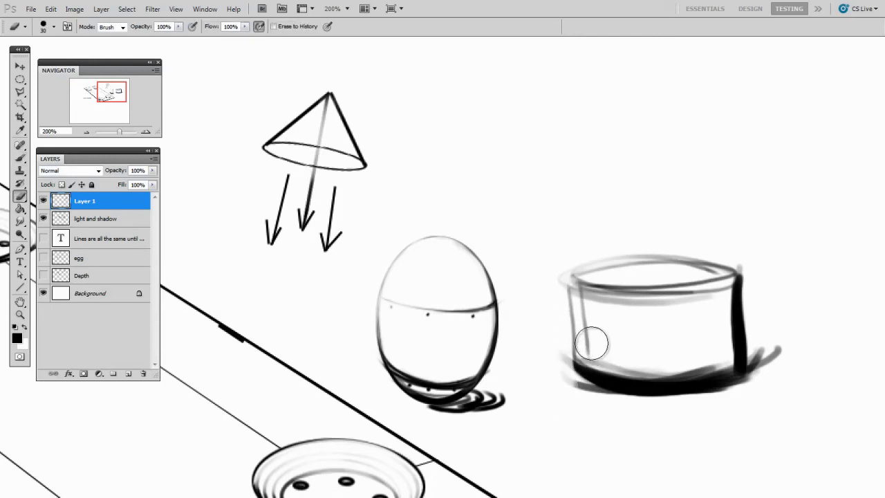
mouse_move(562, 271)
left_mouse_down()
mouse_move(717, 287)
mouse_move(752, 275)
left_mouse_up()
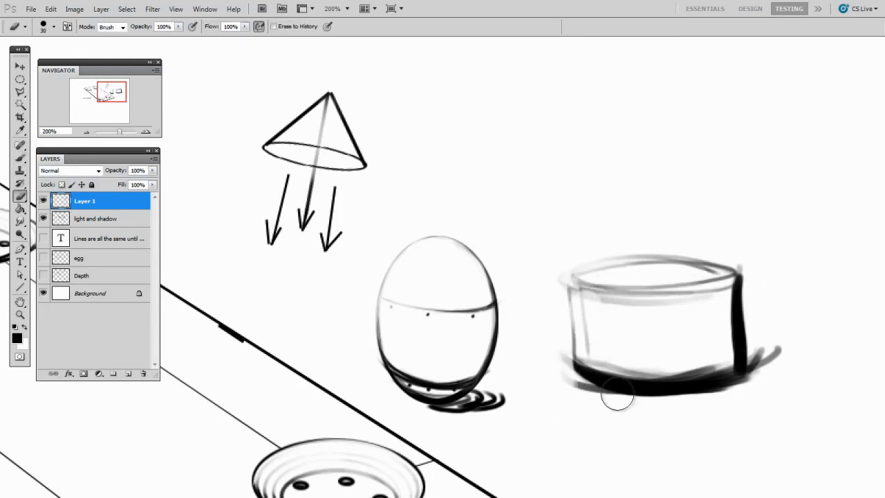
left_click_drag(780, 330, 749, 377)
Add small hatched cast-shadow strokes to the puck's lower right, then zoom back to 100%
left_click_drag(683, 428, 565, 408)
key("b")
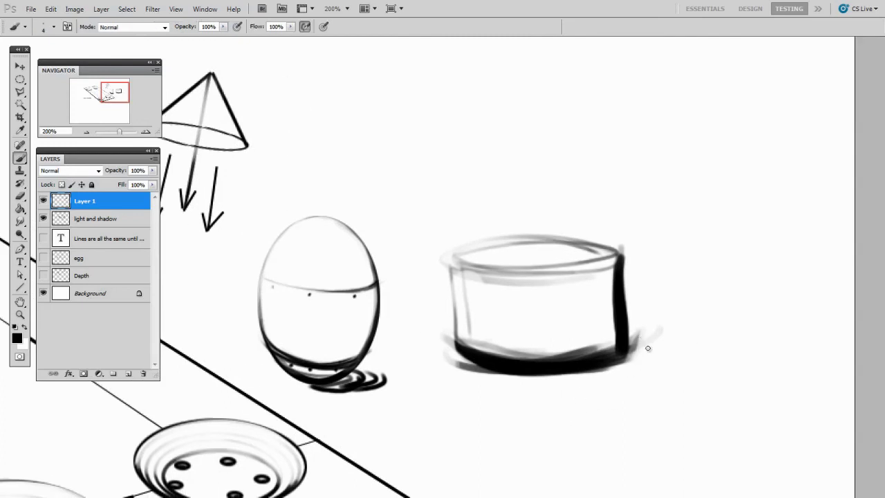
mouse_move(653, 342)
left_mouse_down()
mouse_move(598, 357)
mouse_move(672, 353)
left_mouse_up()
left_click_drag(615, 365, 685, 351)
left_click_drag(679, 355, 620, 373)
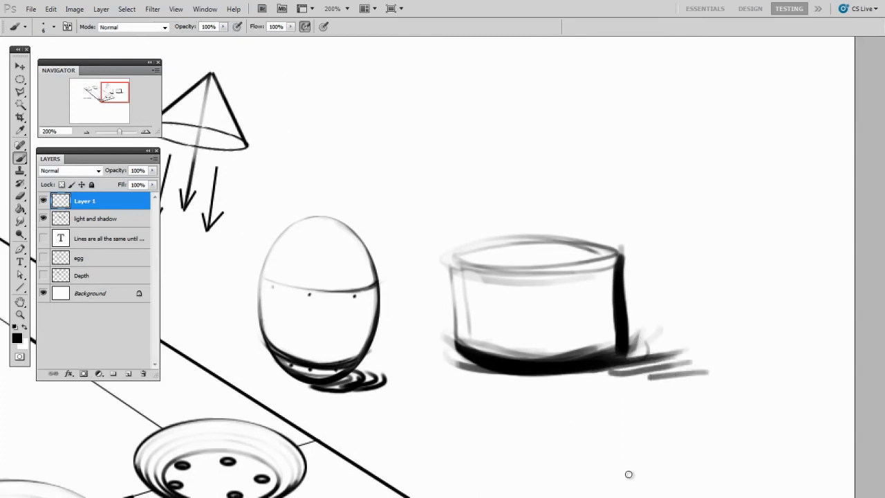
key("ctrl+minus")
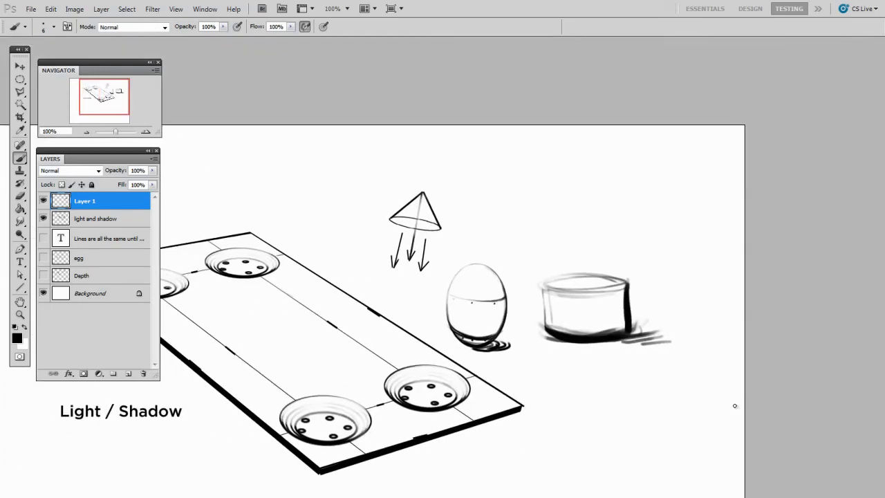